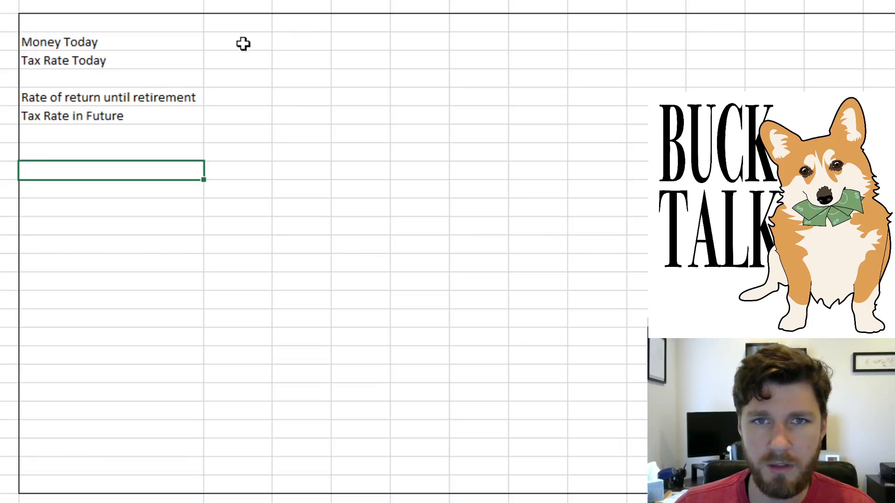
Enter 50,000 as the money today and 32% as today's tax rate
left_click(228, 38)
type("50000")
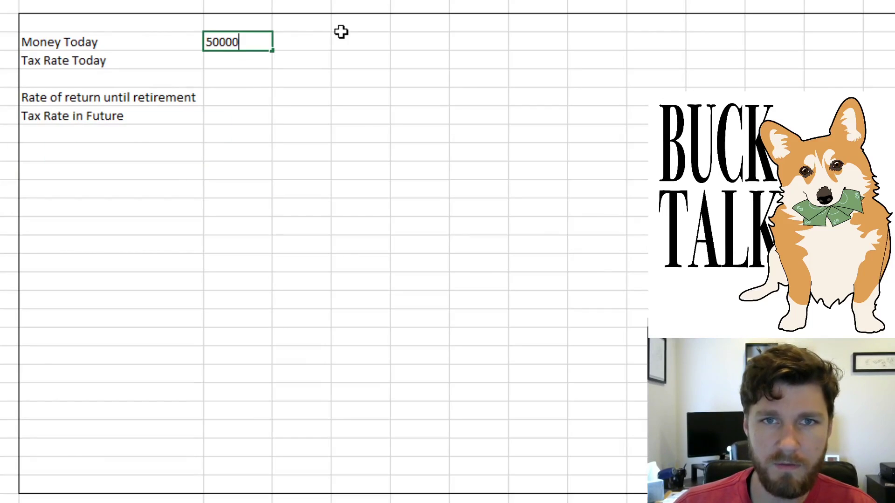
key("Return")
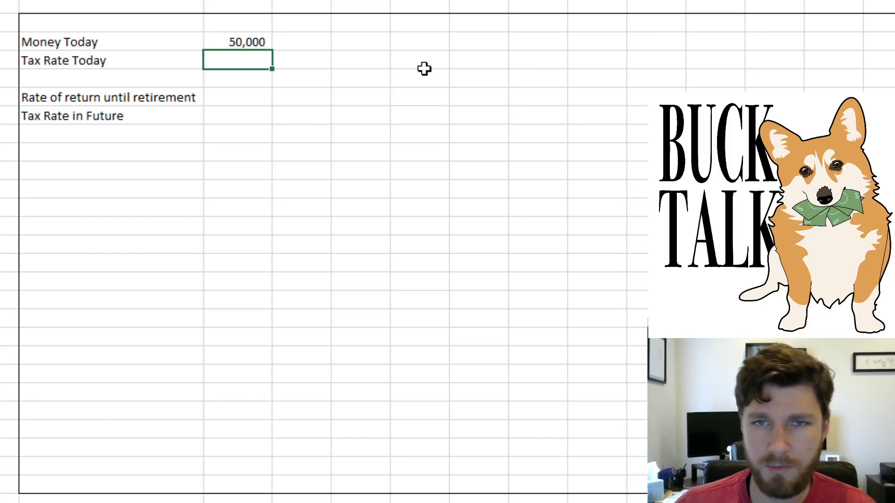
type("32")
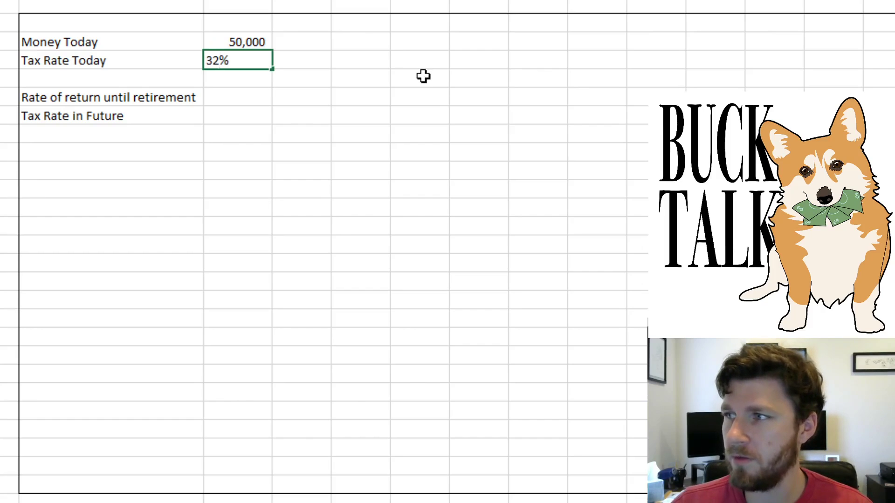
key("Return")
key("Return")
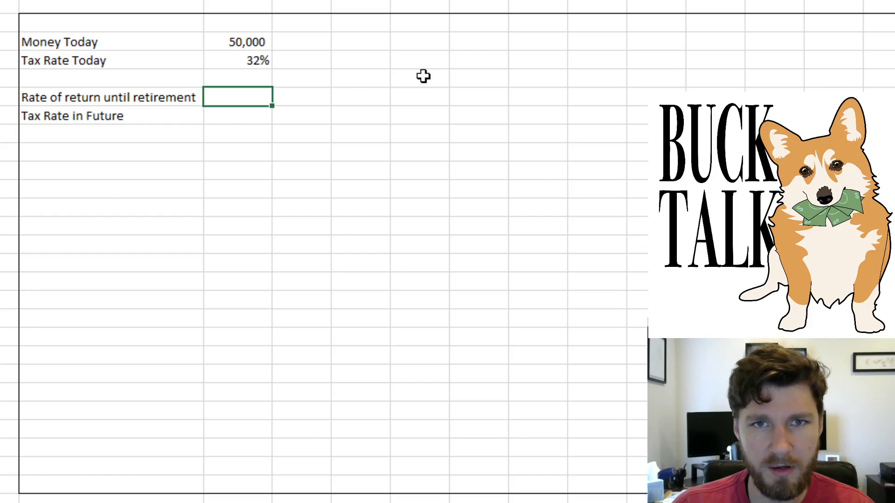
Compute the return factor as =300000/B2, shown as 6.0 with one decimal
type("=")
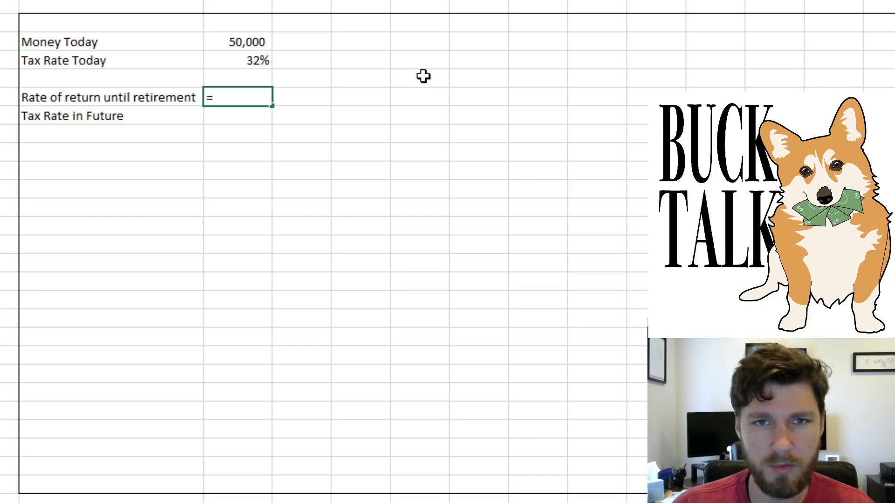
type("30000")
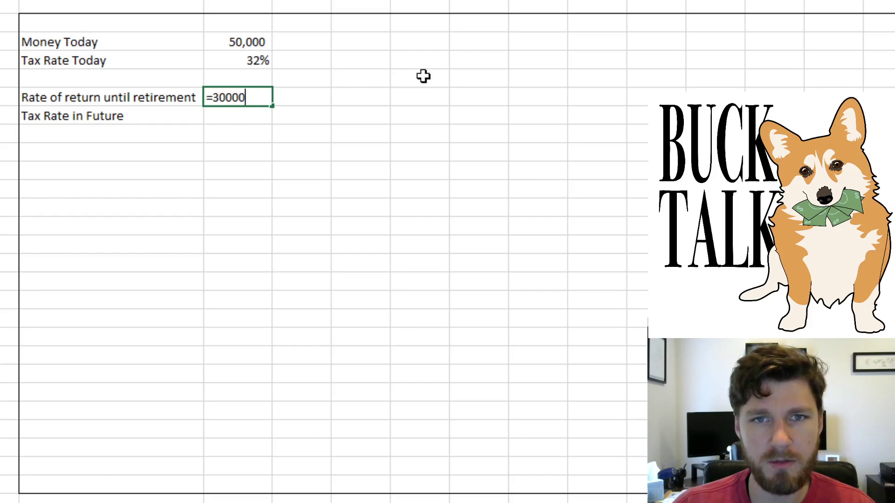
type("0/")
key("Up")
key("Up")
key("Up")
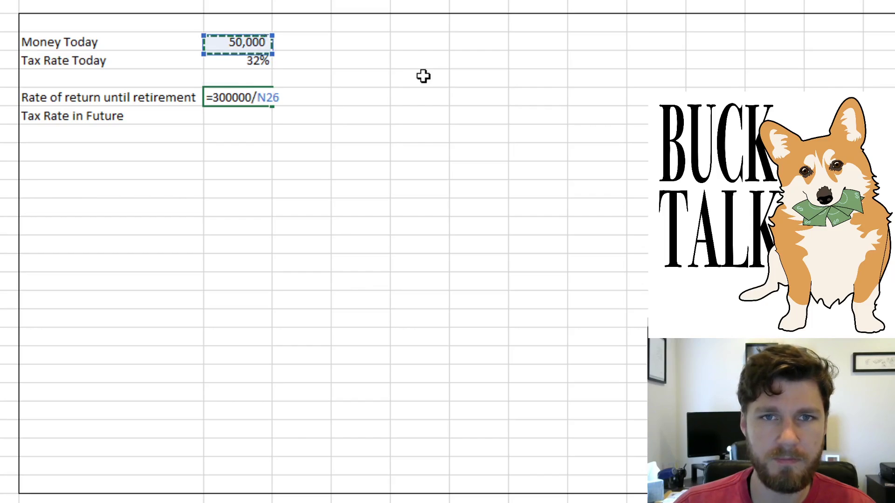
key("Return")
key("Up")
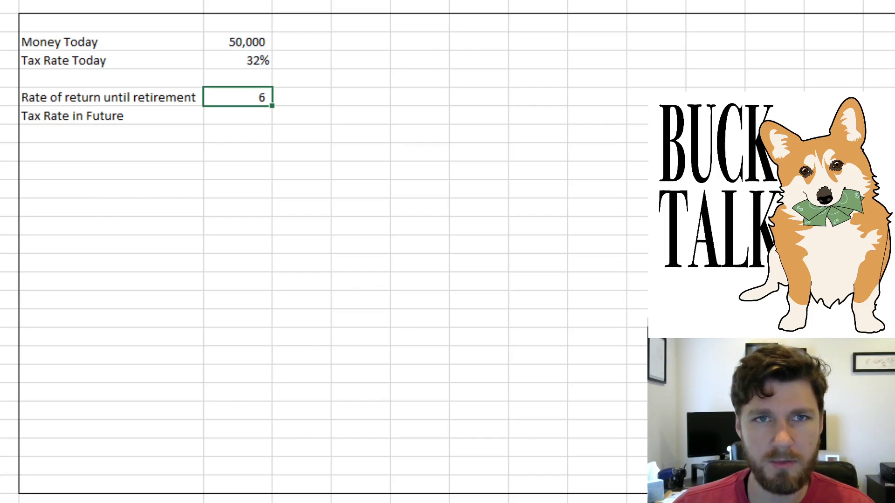
key("alt+h")
key("0")
Rename the label to 'Rate of return factor until retirement' and autofit column A
left_click(244, 116)
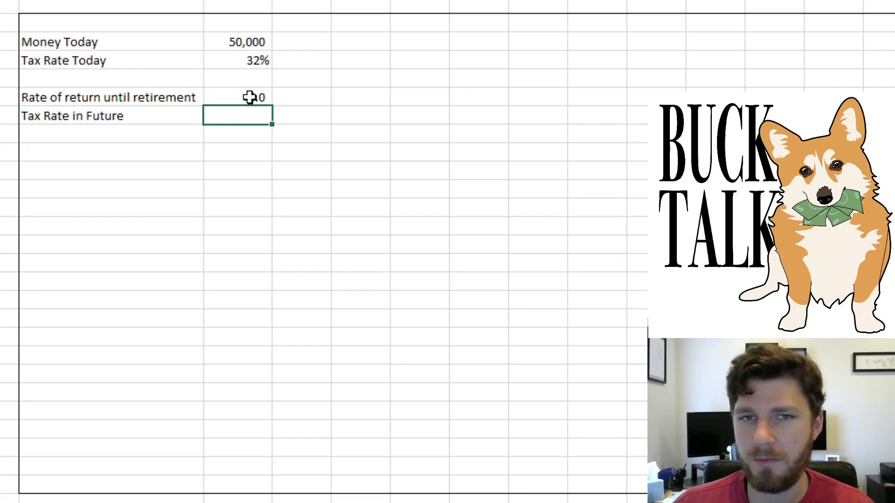
left_click(153, 94)
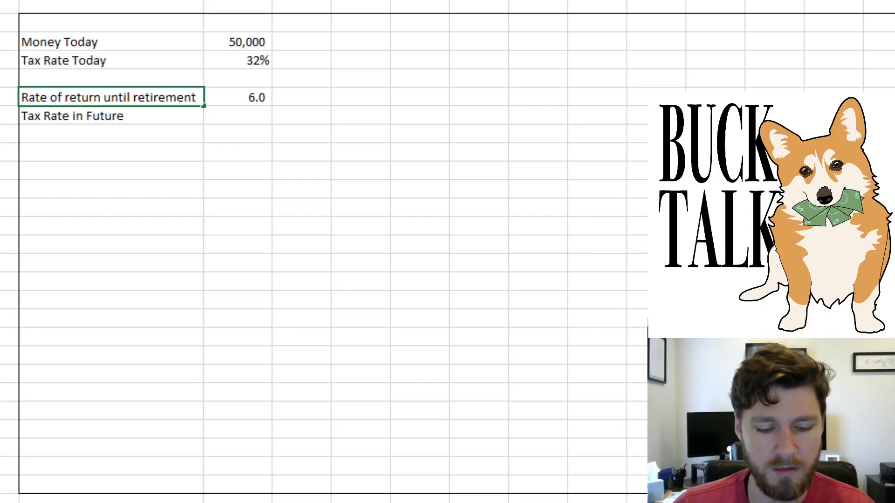
double_click(106, 97)
type("factor")
key("Return")
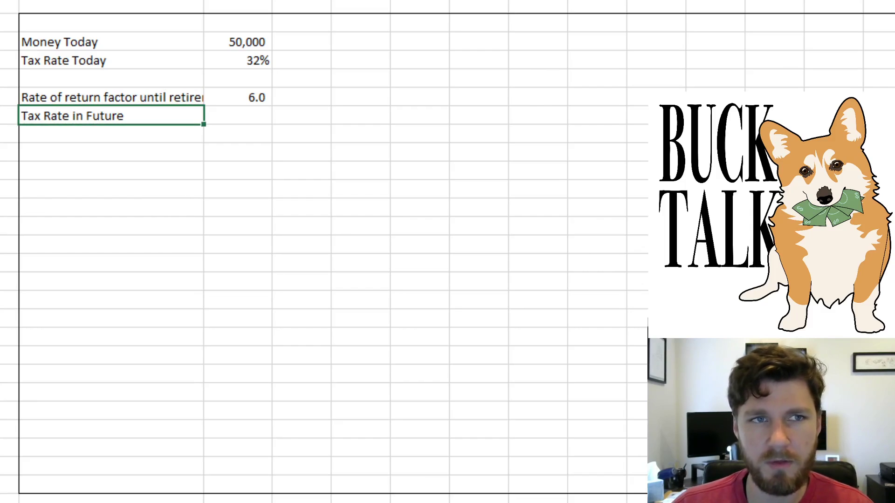
double_click(204, 2)
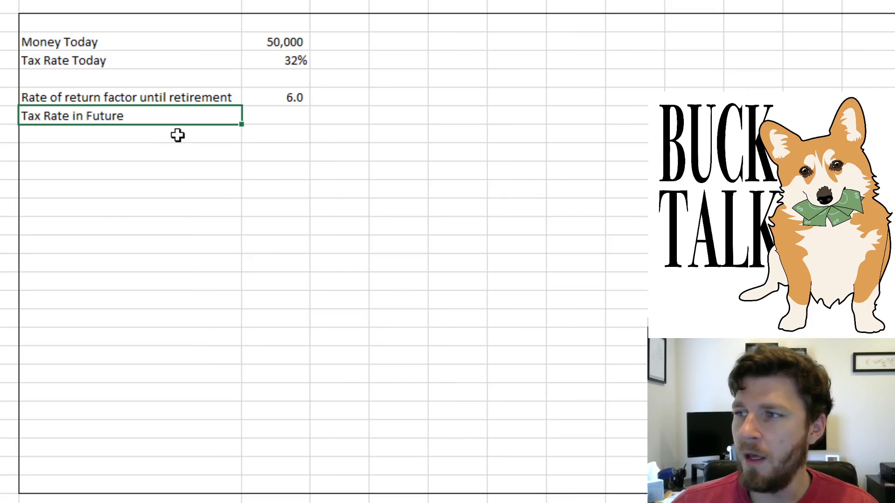
Enter 22% as the future tax rate
left_click(244, 118)
type("22%")
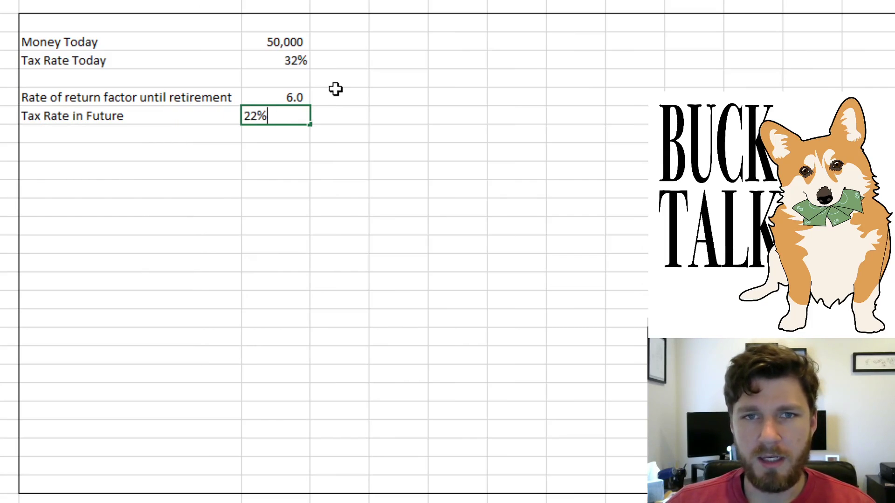
key("Return")
left_click(362, 27)
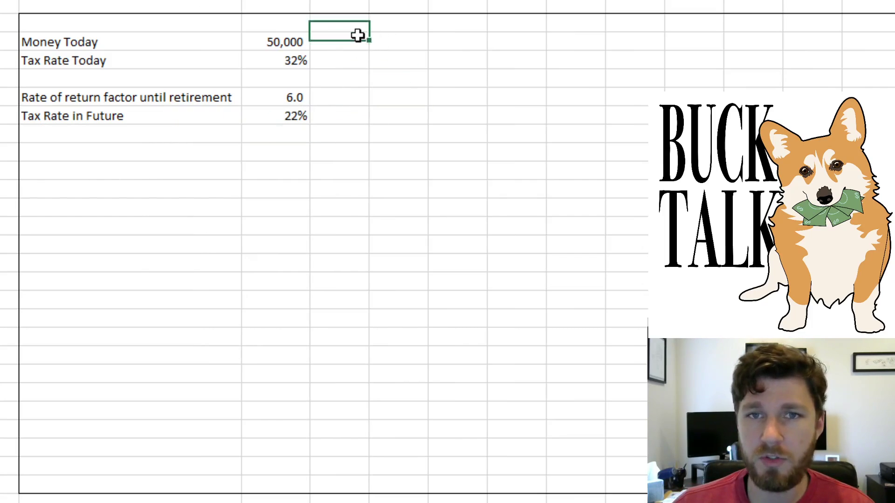
Add the heading 'Convert Right Away' in D2
left_click(398, 42)
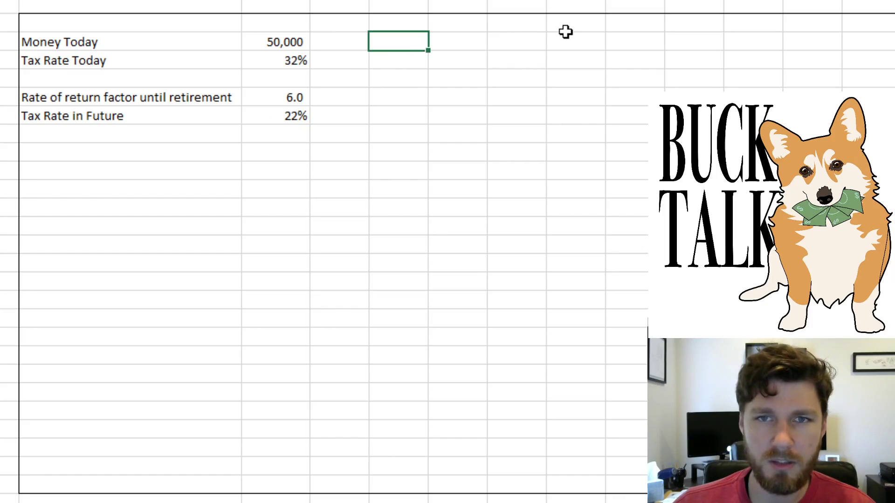
type("Conver")
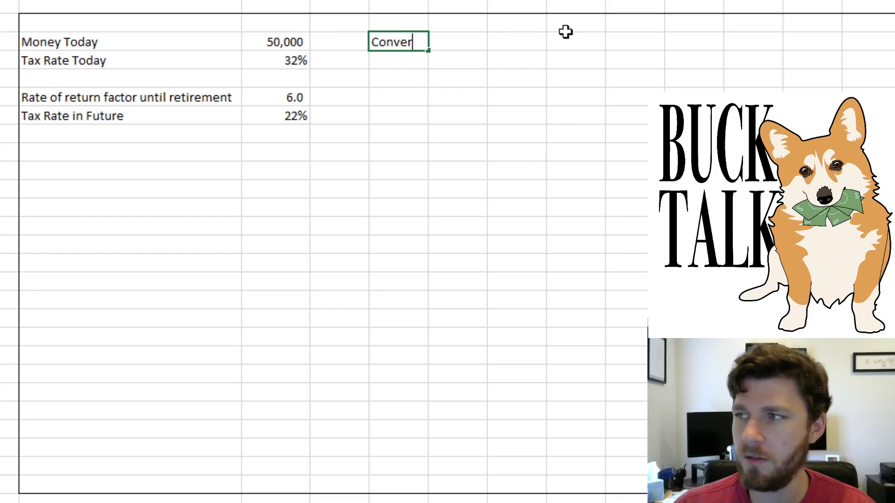
type("t Right away")
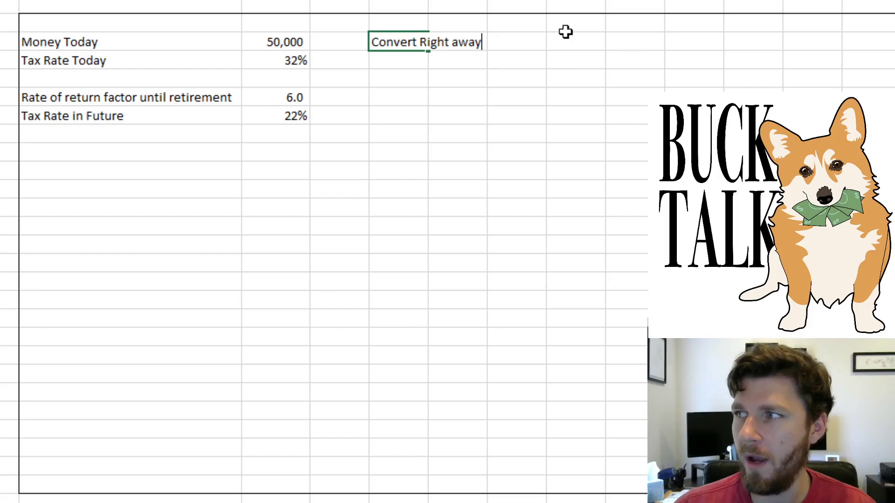
key("BackSpace")
key("BackSpace")
key("BackSpace")
key("BackSpace")
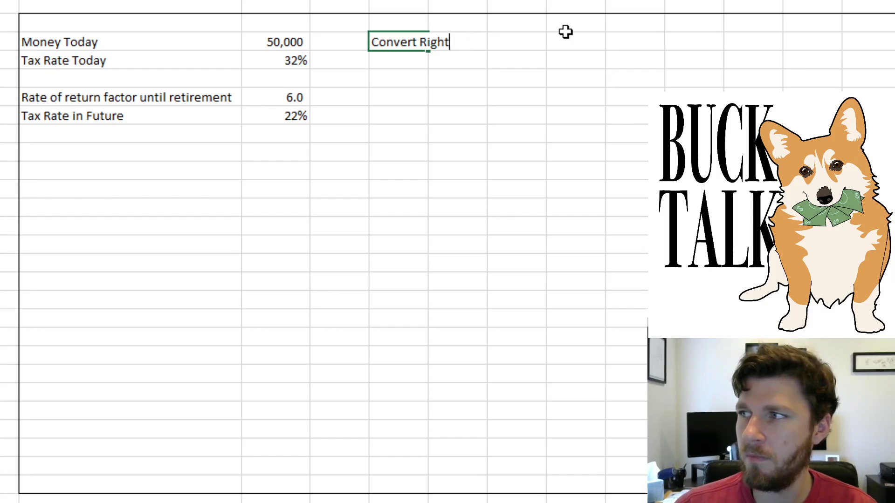
type("Away")
key("Return")
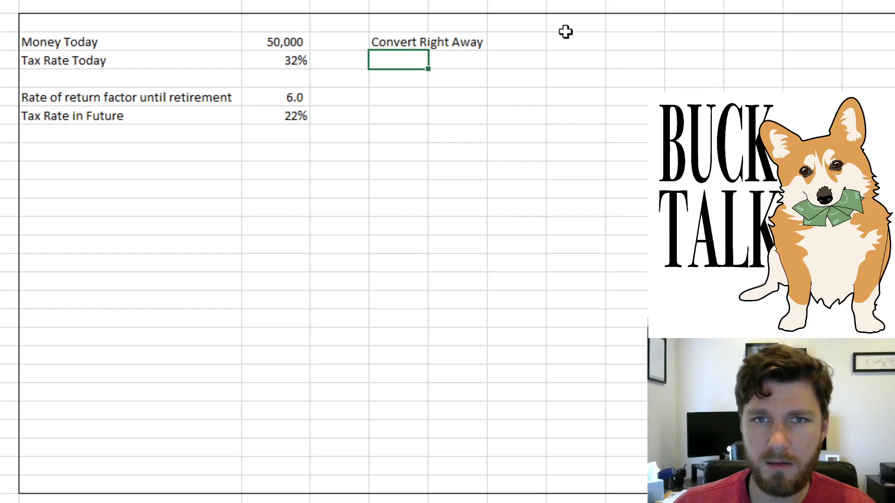
Enter =N26*(1-N27) below the heading, giving 34,000 after today's tax
type("=")
key("Left")
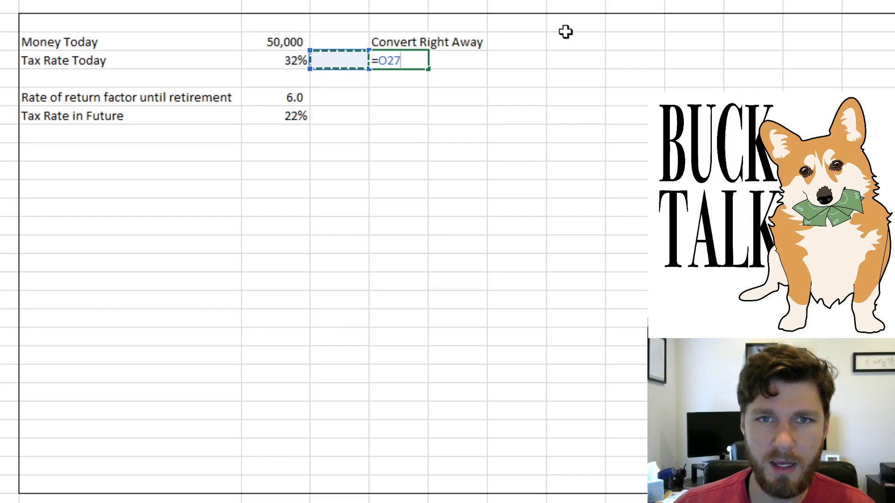
key("Left")
key("Up")
type("*")
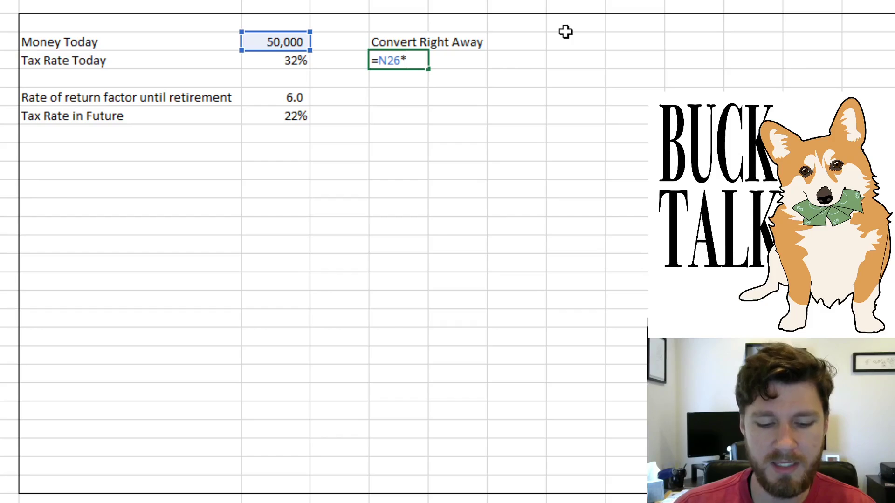
type("(1-")
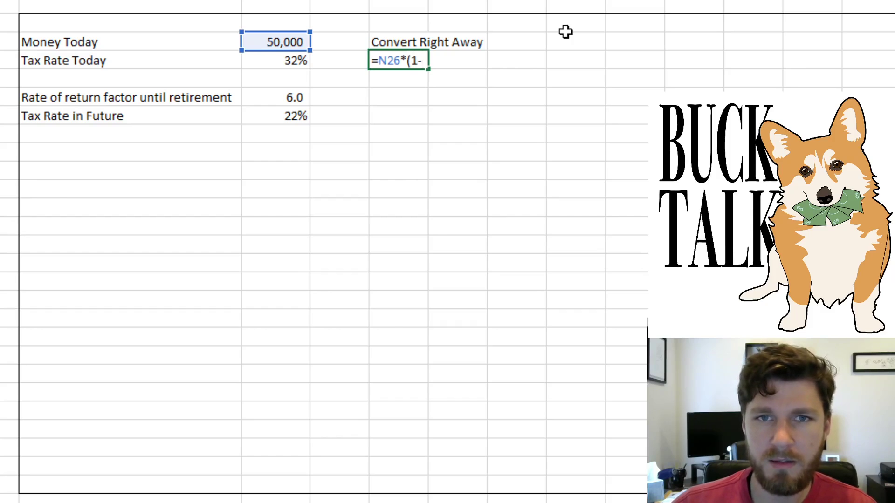
key("Left")
key("Left")
type(")")
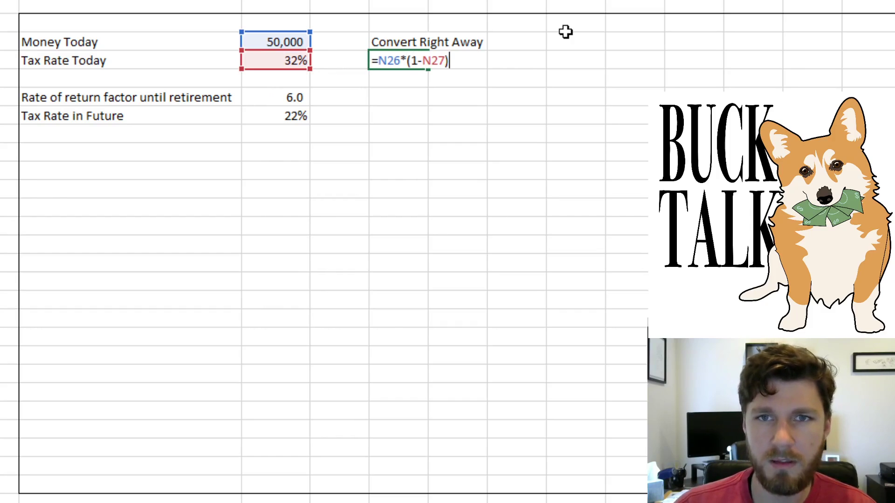
key("Return")
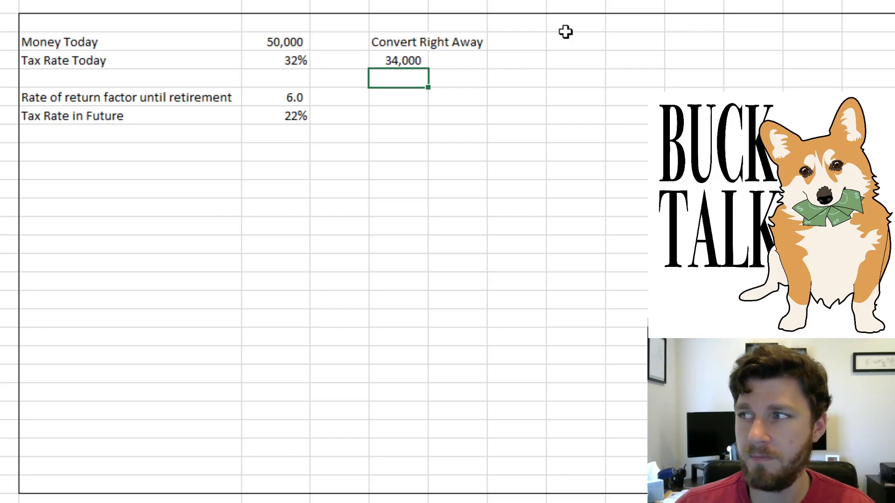
key("Up")
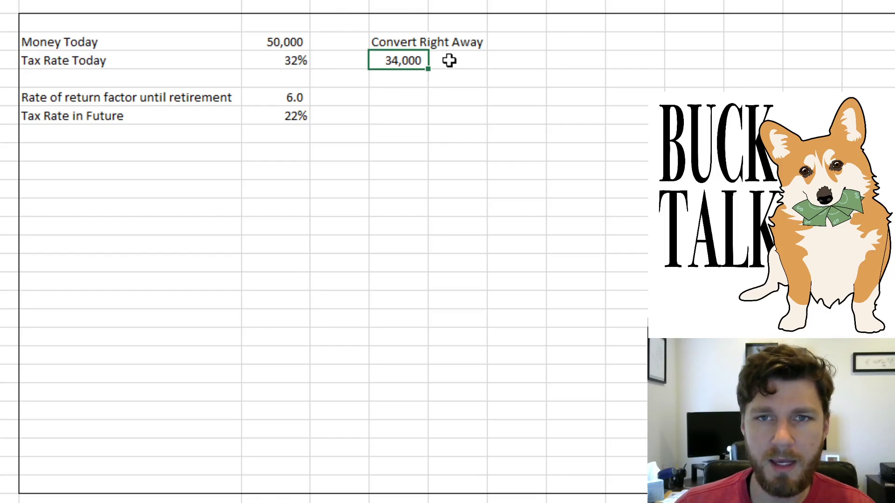
Add a 'Future Value' label below the 34,000 result
left_click(298, 101)
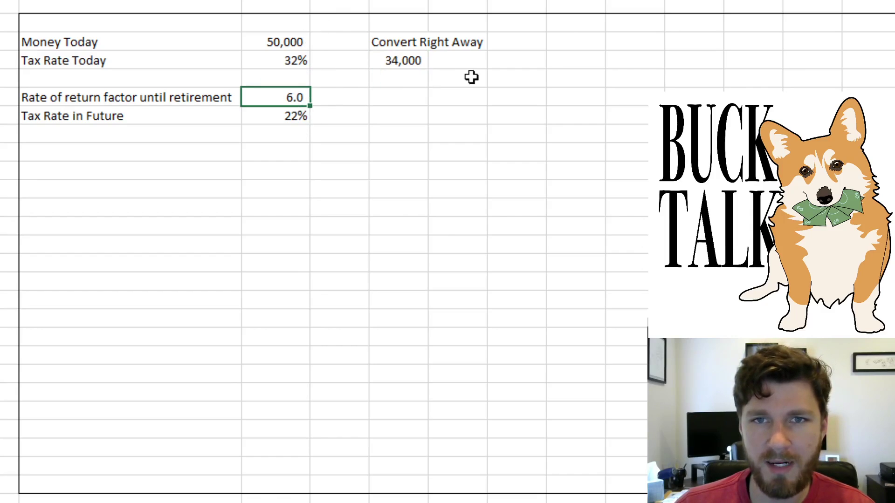
left_click(450, 66)
left_click(398, 79)
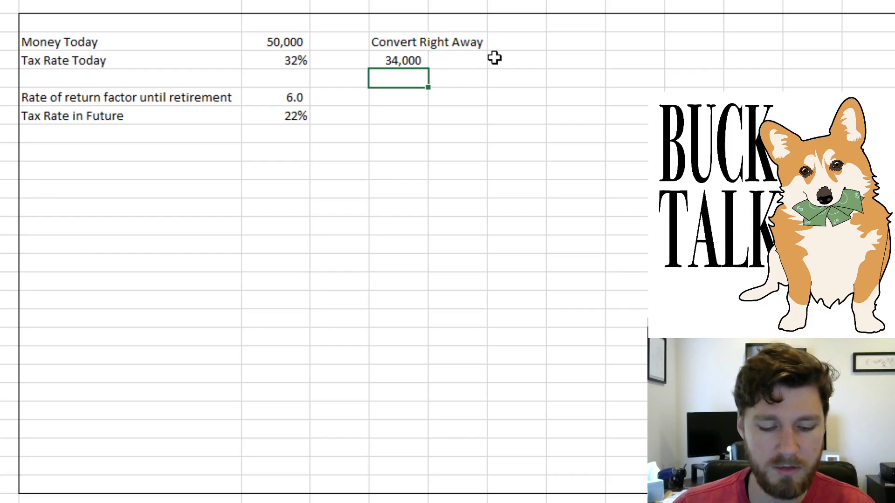
type("Future Value")
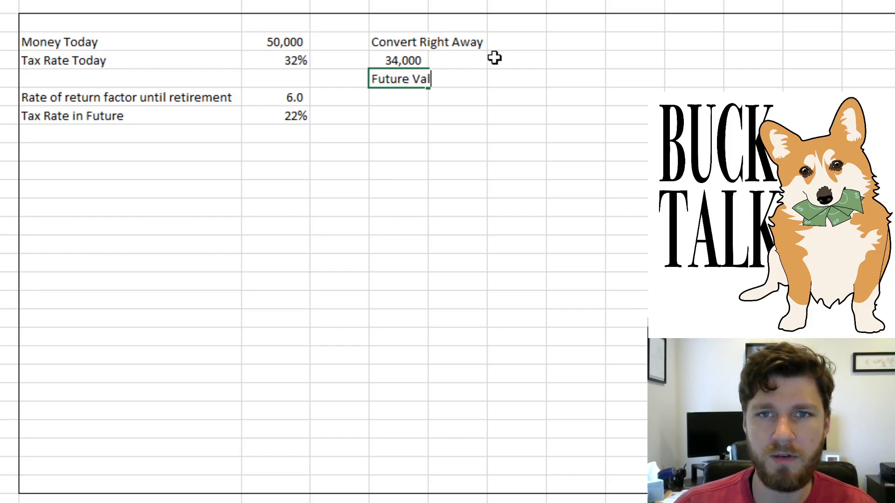
key("Return")
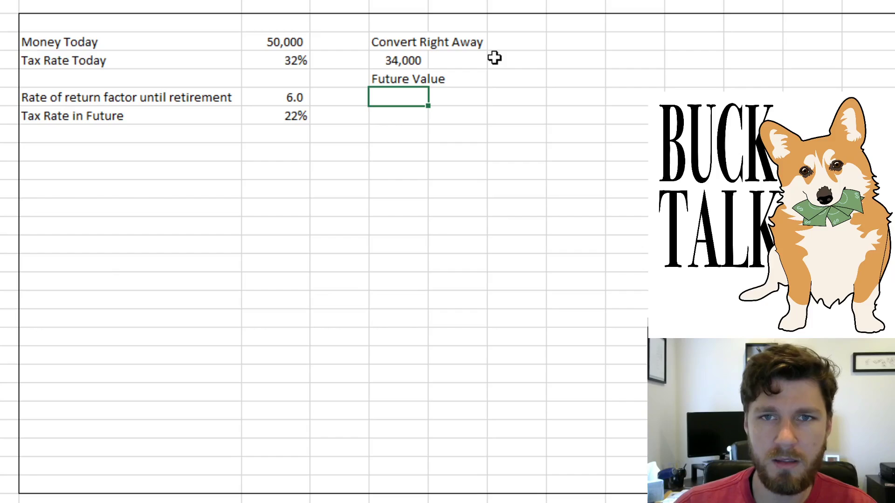
Multiply 34,000 by the 6.0 factor (=P27*N29) and drop decimals to show 204,000
type("=")
key("Up")
key("Up")
type("*")
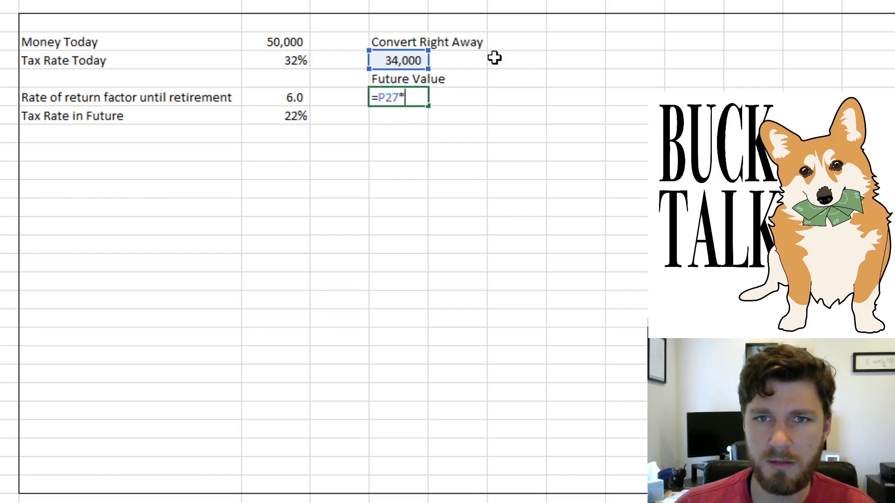
key("Left")
key("Left")
key("Return")
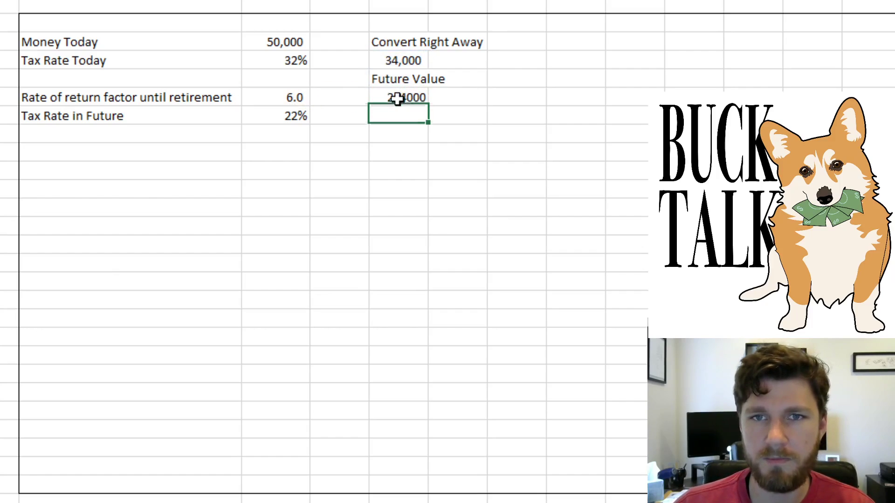
key("Up")
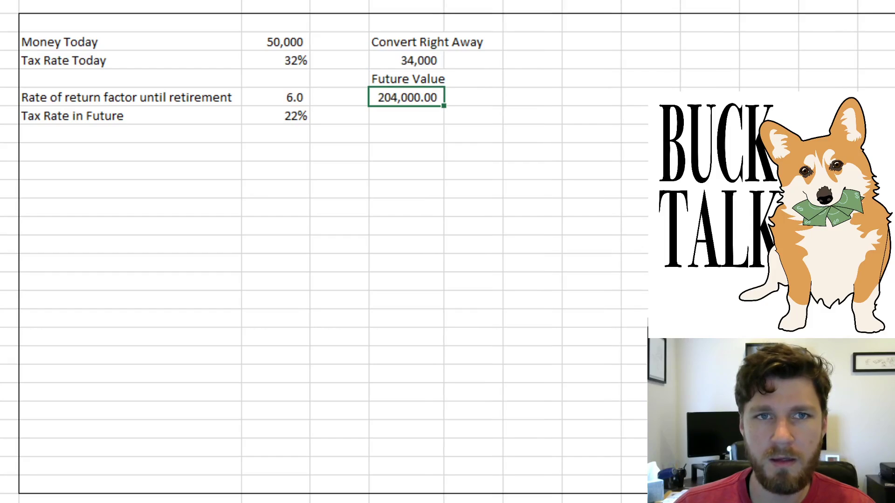
key("alt+h")
key("9")
key("alt+h")
key("9")
left_click(517, 223)
left_click(410, 99)
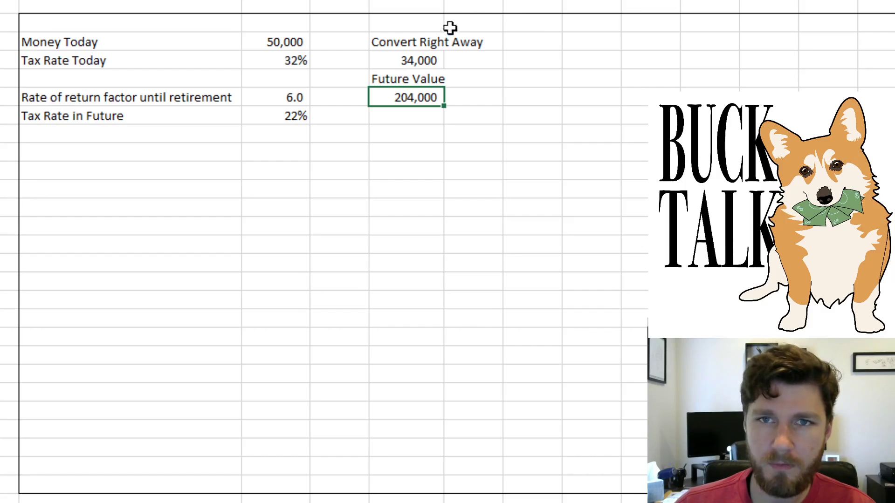
Autofit the Convert Right Away column and add an autofitted 'Convert in Retirement' heading
double_click(444, 4)
left_click(596, 41)
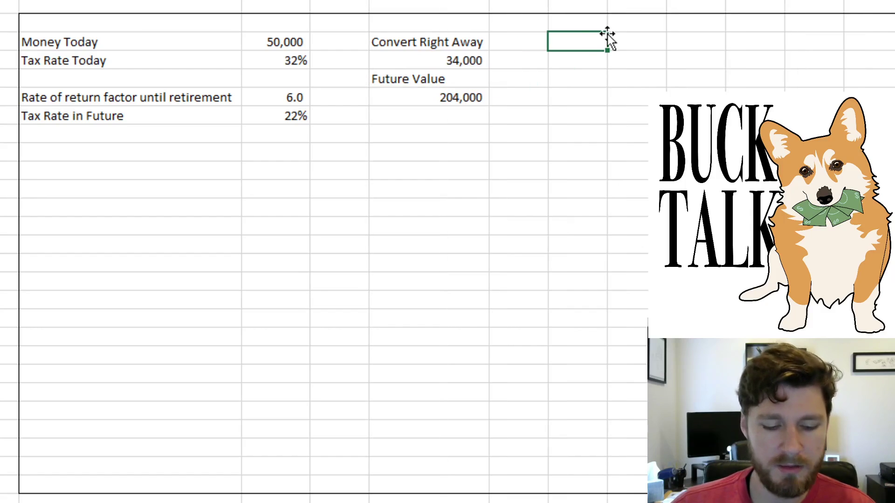
type("Convert in")
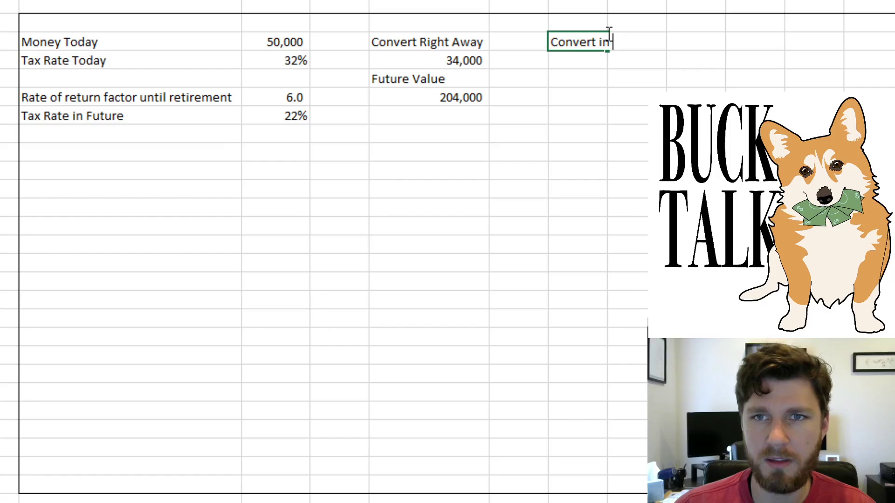
type(" Retirement")
key("Return")
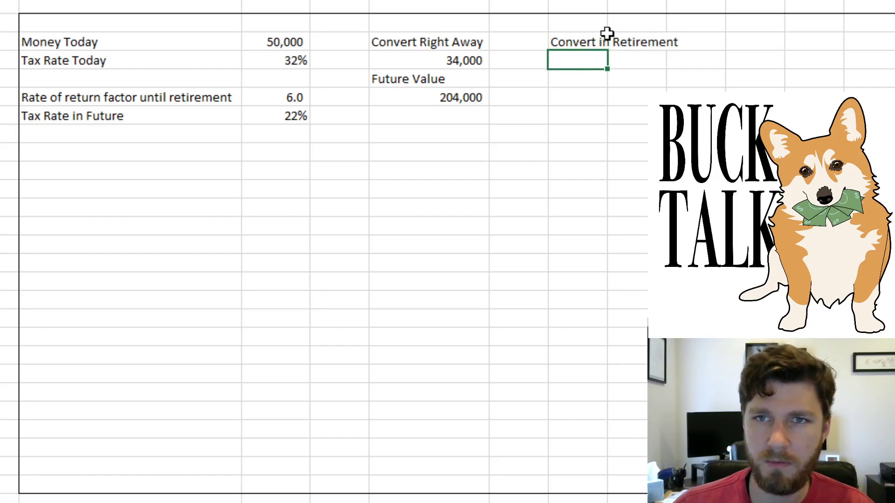
key("alt+h")
key("o")
key("i")
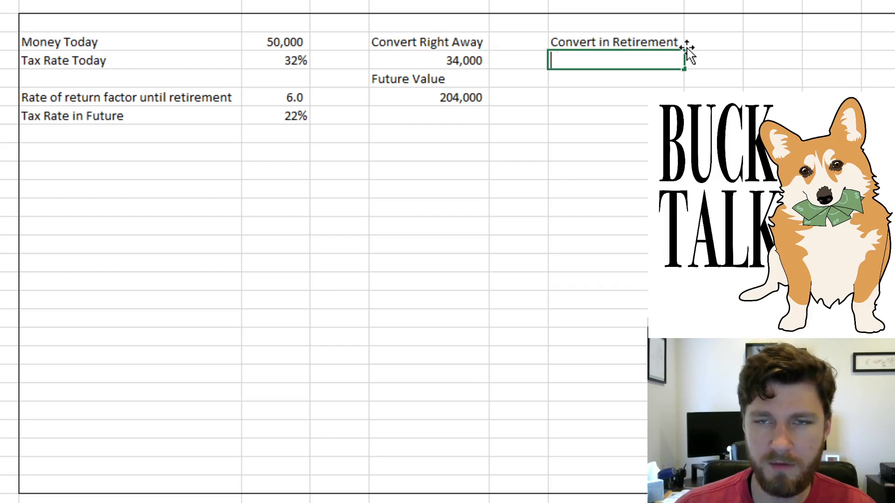
Enter =N26 under Convert in Retirement to bring in the 50,000 money today
type("=")
key("Left")
key("Left")
key("Left")
key("Left")
key("Up")
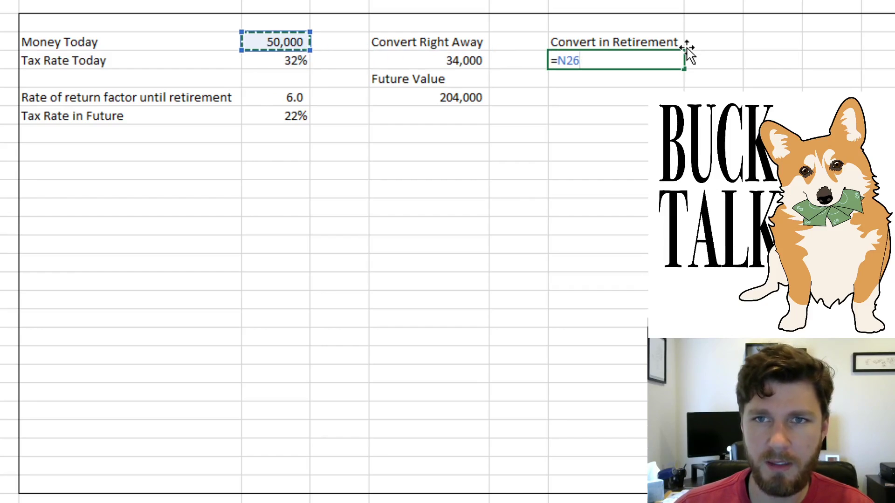
type("*")
key("Left")
key("Left")
key("Left")
key("Down")
key("Down")
key("Left")
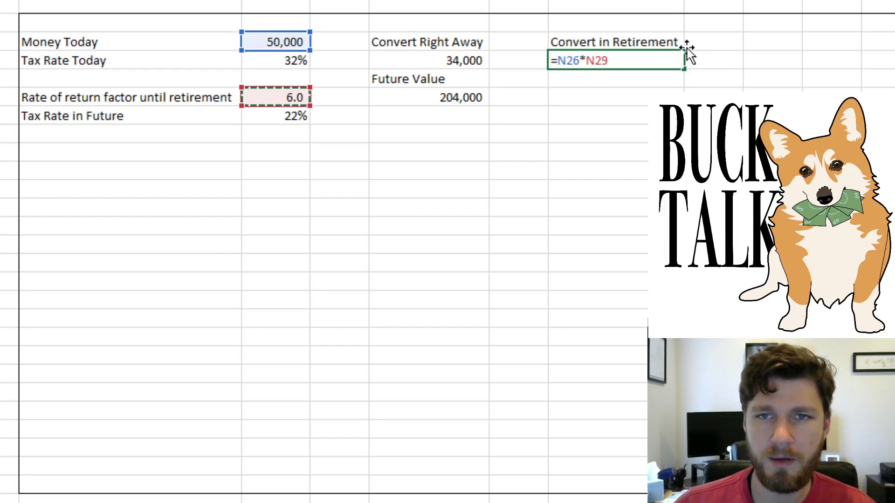
key("Escape")
type("=")
key("Left")
key("Left")
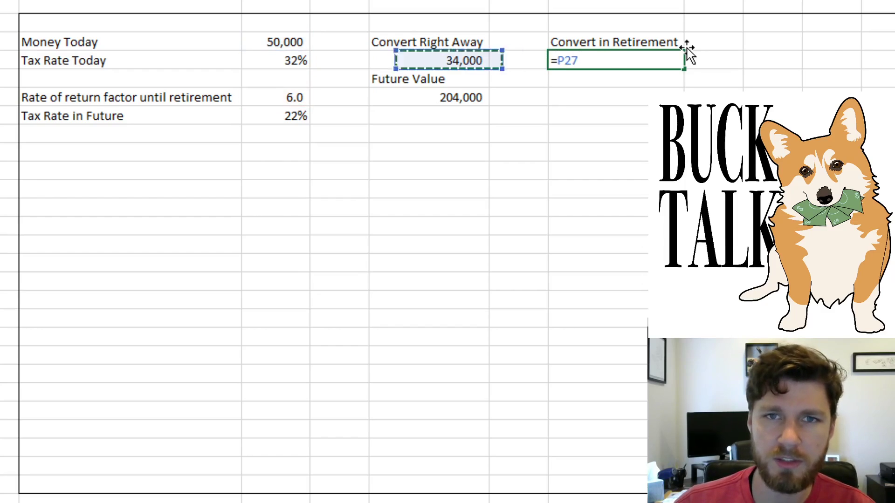
key("Left")
key("Left")
key("Up")
key("Return")
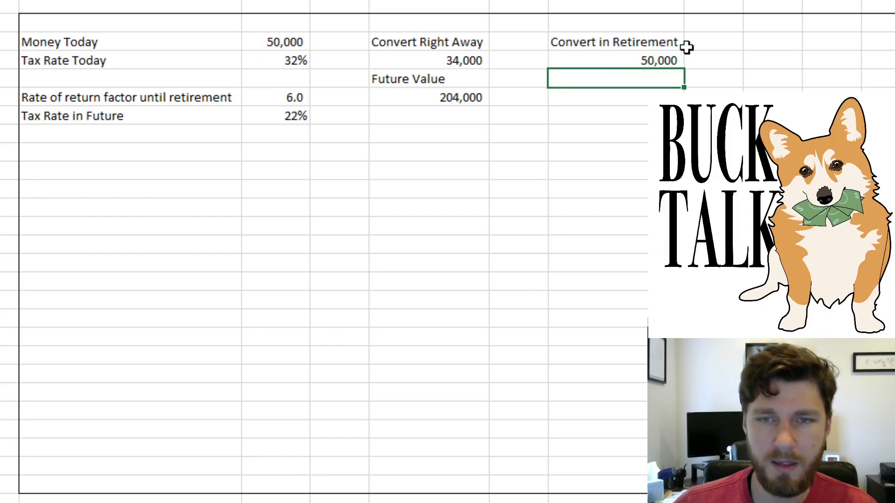
Add a Future Value label with =R27*N29 below it, giving 300,000
type("Future Value")
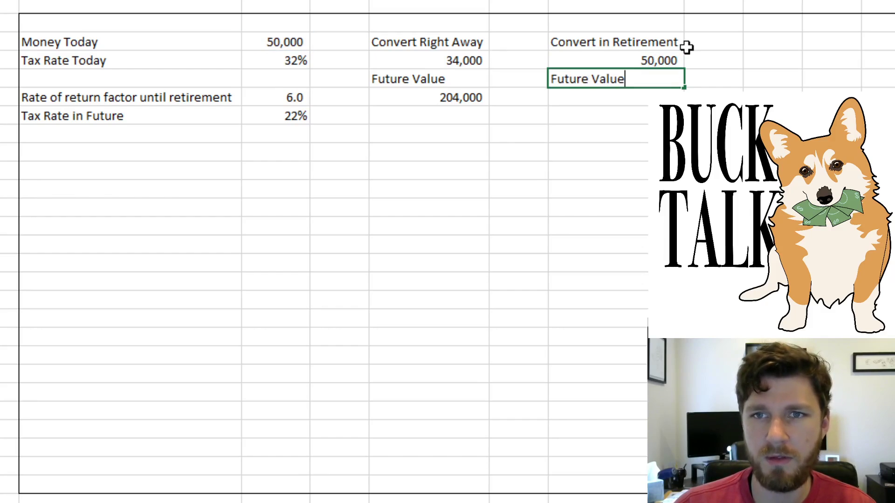
key("Return")
type("=")
key("Up")
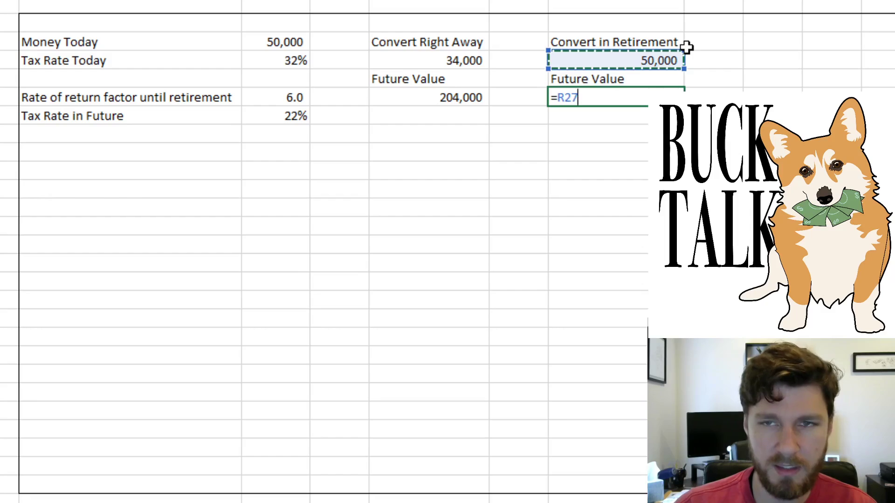
type("*")
key("Left")
key("Left")
key("Left")
key("Left")
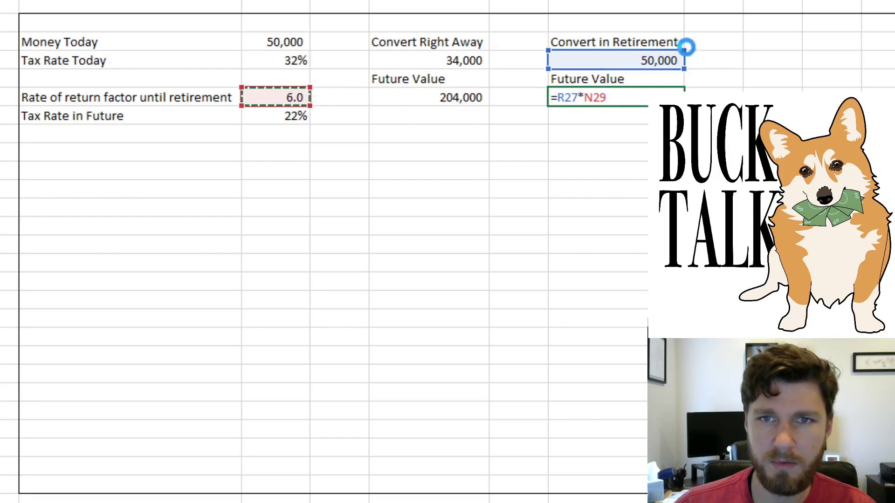
key("Return")
key("Up")
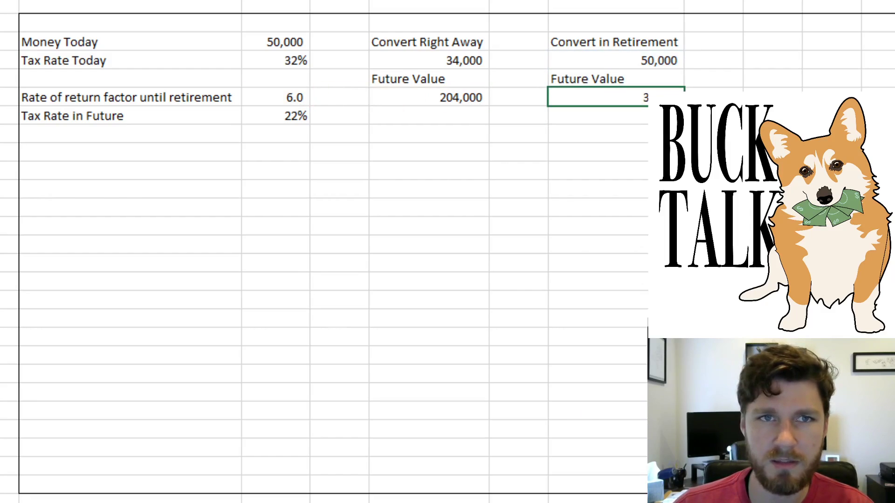
Add an 'FV after tax' label below the 300,000 result
left_click(582, 116)
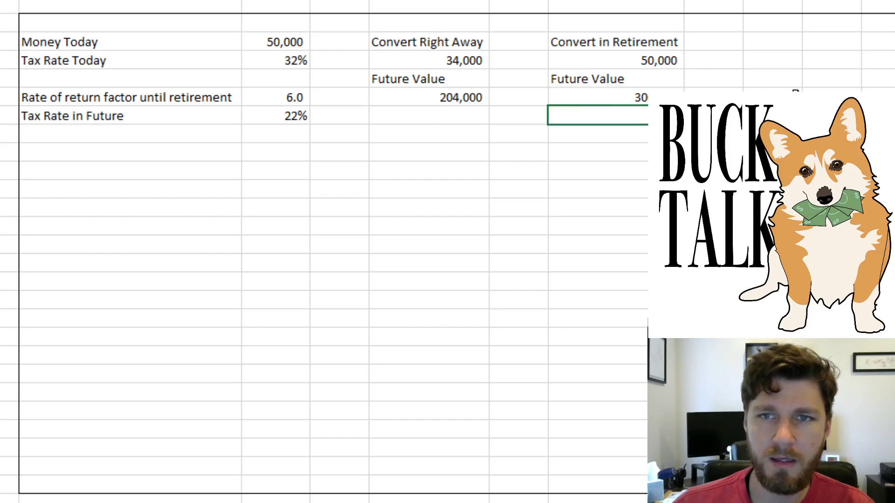
type("Fu")
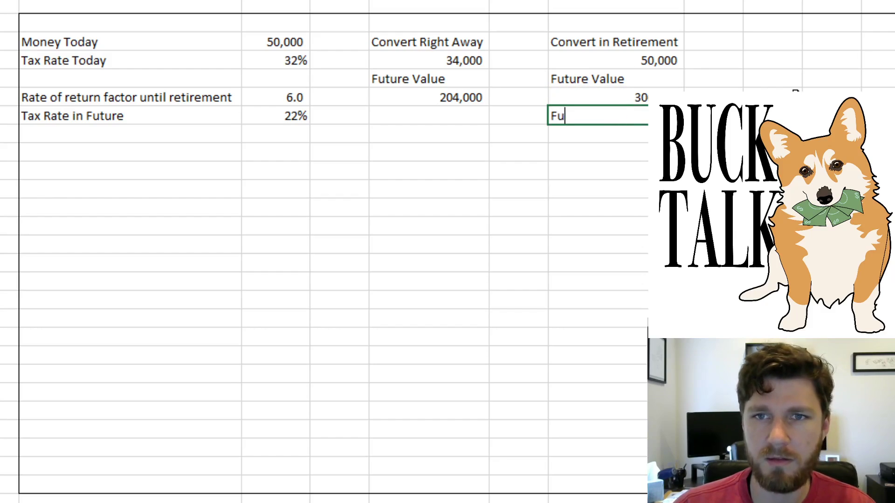
type(" after tax")
key("Return")
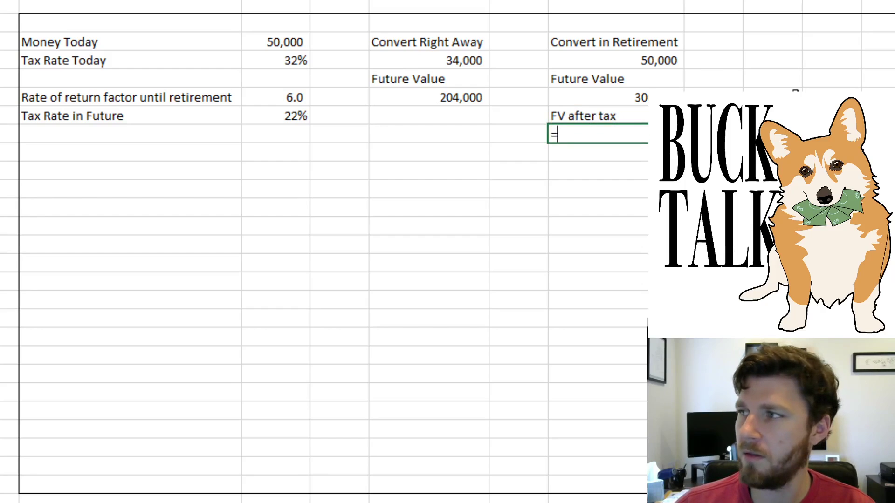
key("Escape")
Move the Convert in Retirement block beneath the Convert Right Away section
left_click_drag(624, 42, 606, 119)
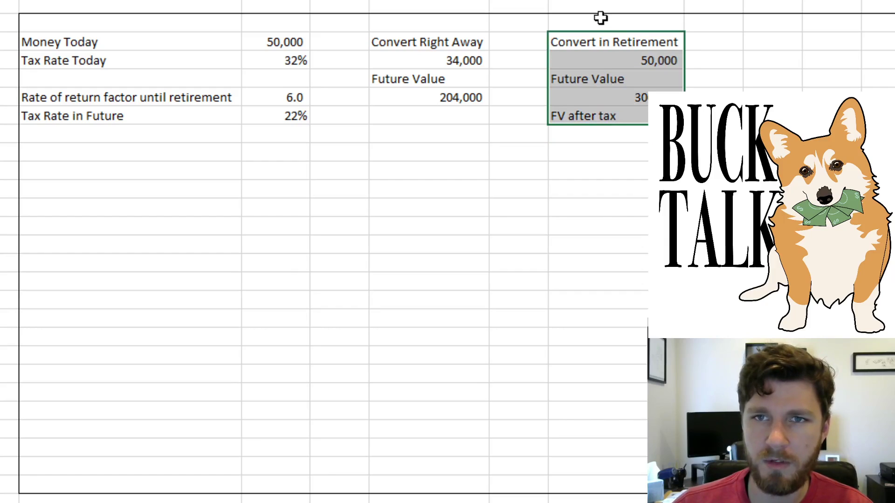
left_click_drag(617, 34, 466, 158)
left_click(573, 196)
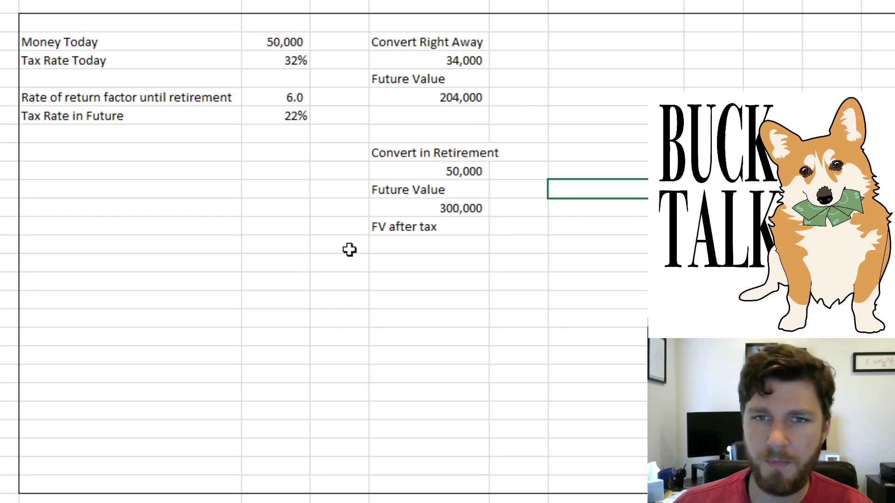
left_click(419, 244)
Enter =P35*(1-N30) under FV after tax, giving 234,000 after the 22% tax
type("=")
key("Up")
key("Up")
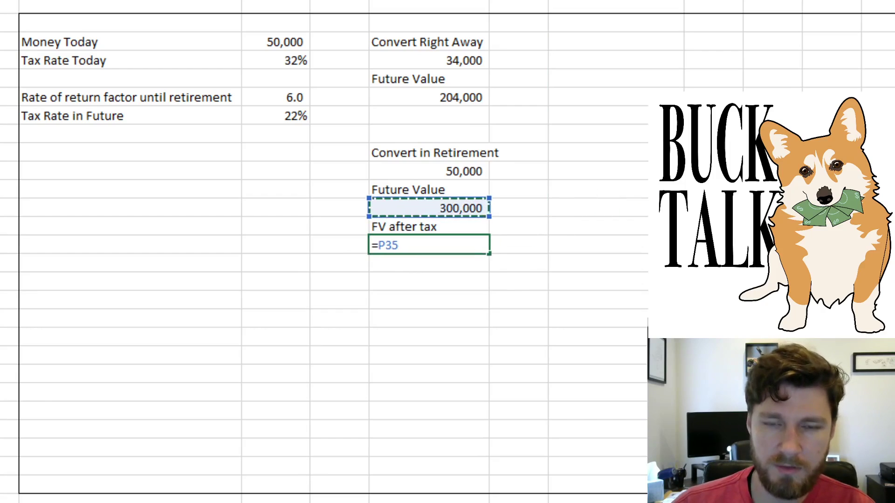
type("*(1")
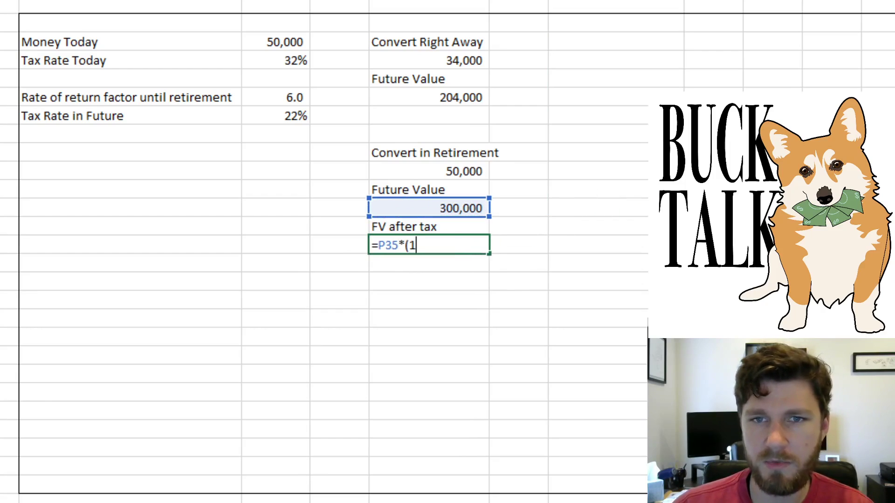
type("-")
key("Left")
key("Up")
key("Up")
key("Up")
key("Up")
key("Up")
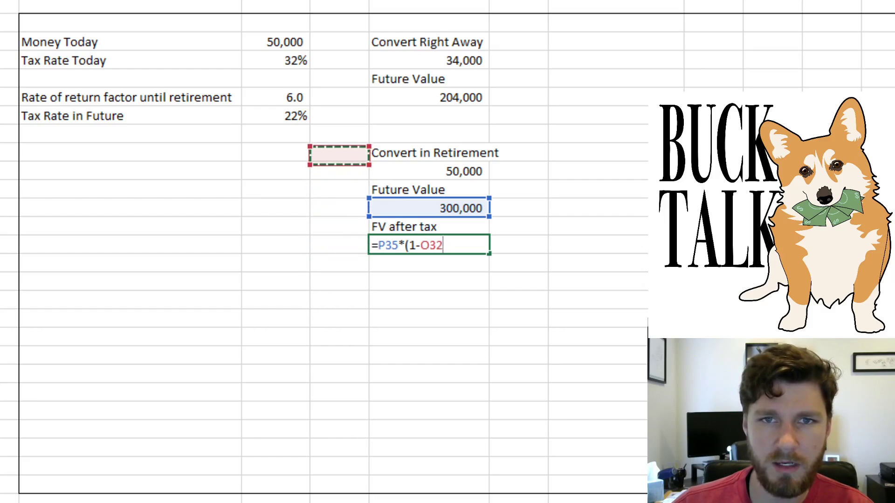
key("Up")
key("Left")
key("Up")
type(")")
key("Return")
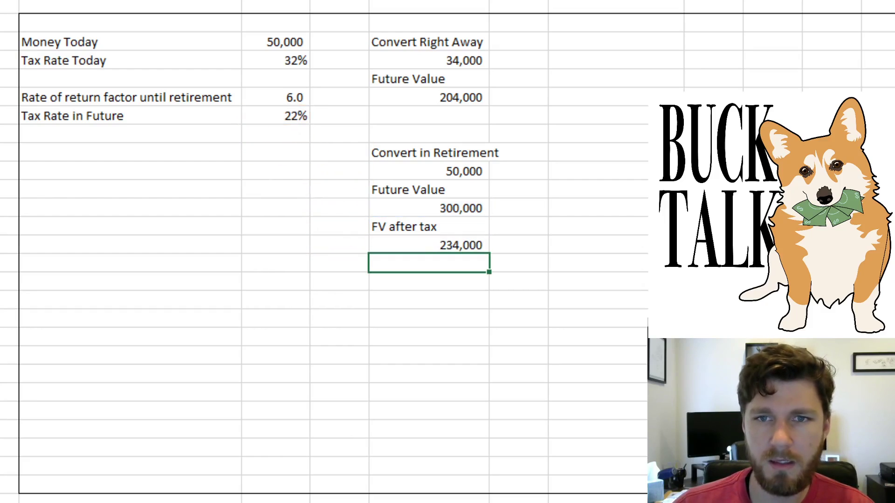
left_click(560, 154)
right_click(559, 189)
key("Escape")
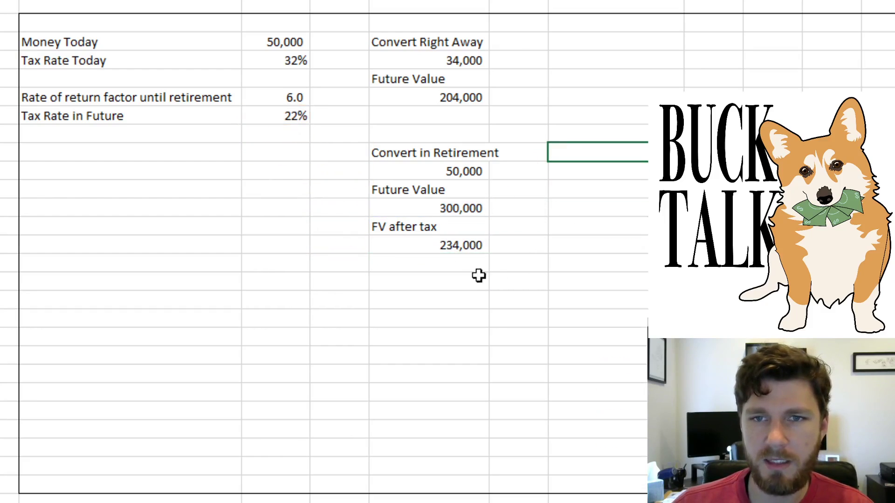
left_click(529, 177)
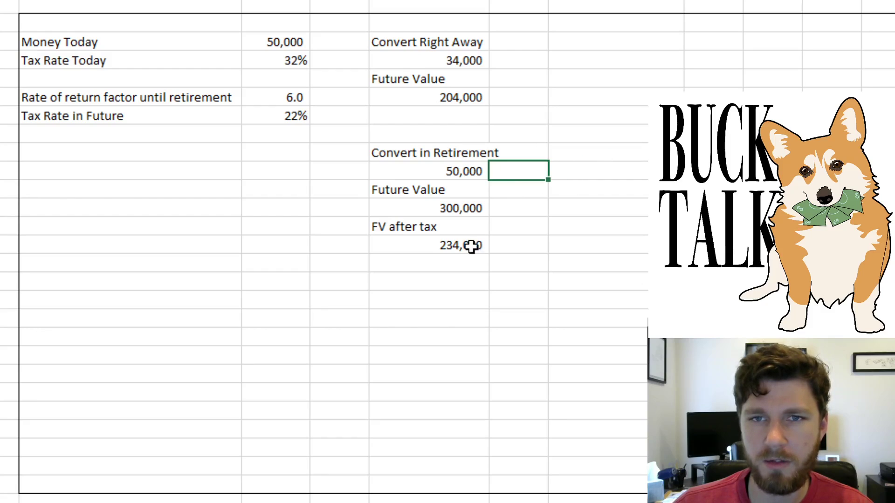
left_click(472, 246)
left_click(466, 91)
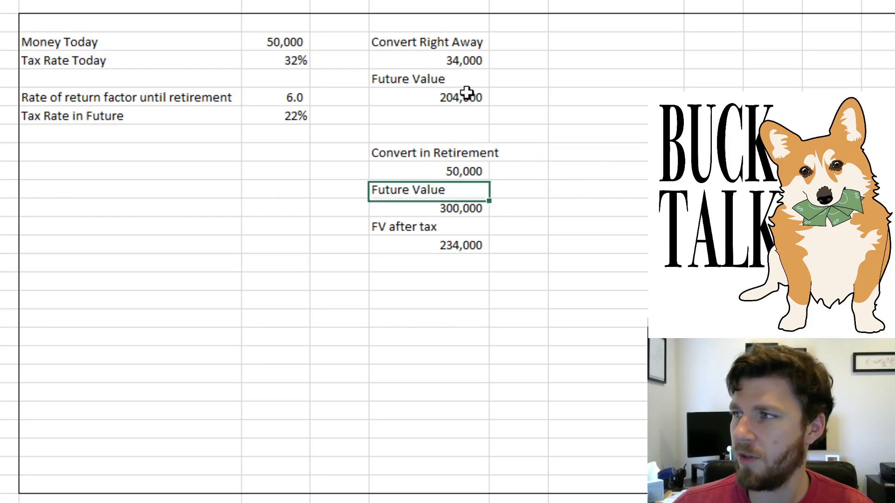